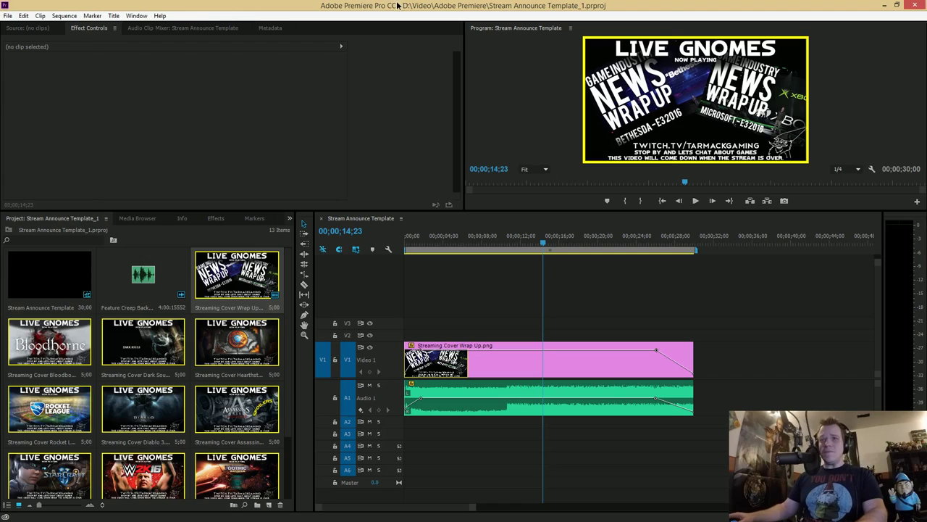
Move the maximized Premiere Pro window aside and bring Audition CC 2015 to the front.
{"action": "left_click_drag", "start_coordinate": [390, 6], "coordinate": [9, 240]}
{"action": "left_click", "coordinate": [281, 239]}
{"action": "left_click", "coordinate": [273, 265]}
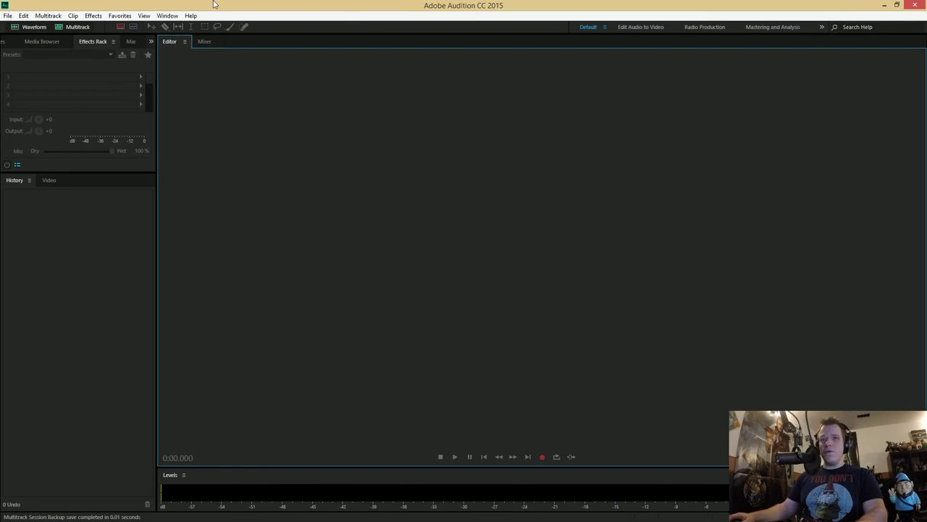
Start a new multitrack session named '20160613 News Wrap Up Ubisoft', then switch to the Word script.
{"action": "left_click", "coordinate": [7, 15]}
{"action": "mouse_move", "coordinate": [40, 29]}
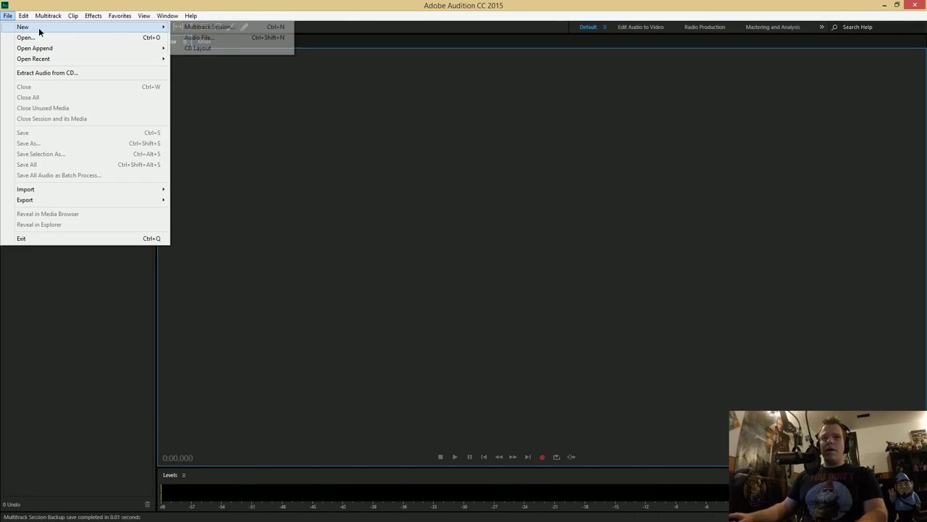
{"action": "left_click", "coordinate": [215, 27]}
{"action": "type", "text": "20160613 News Wrap Up Ubisoft"}
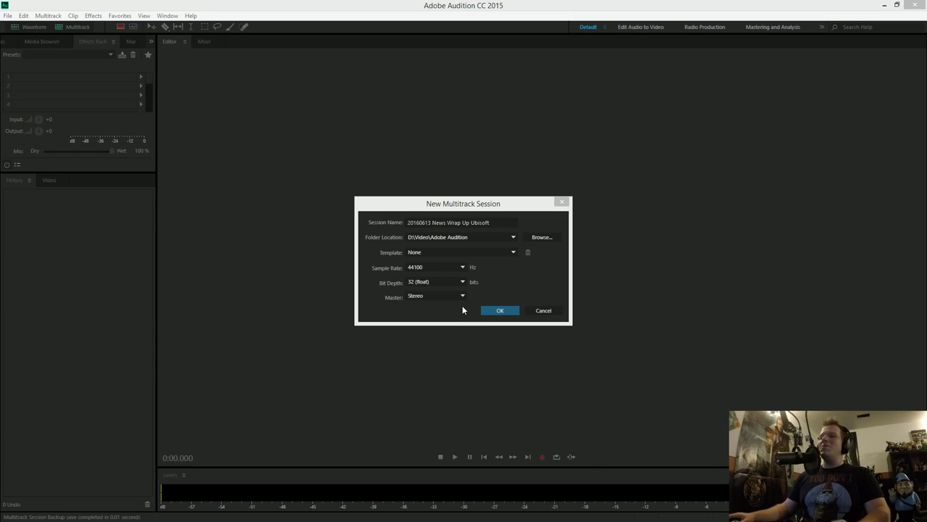
{"action": "left_click", "coordinate": [493, 221]}
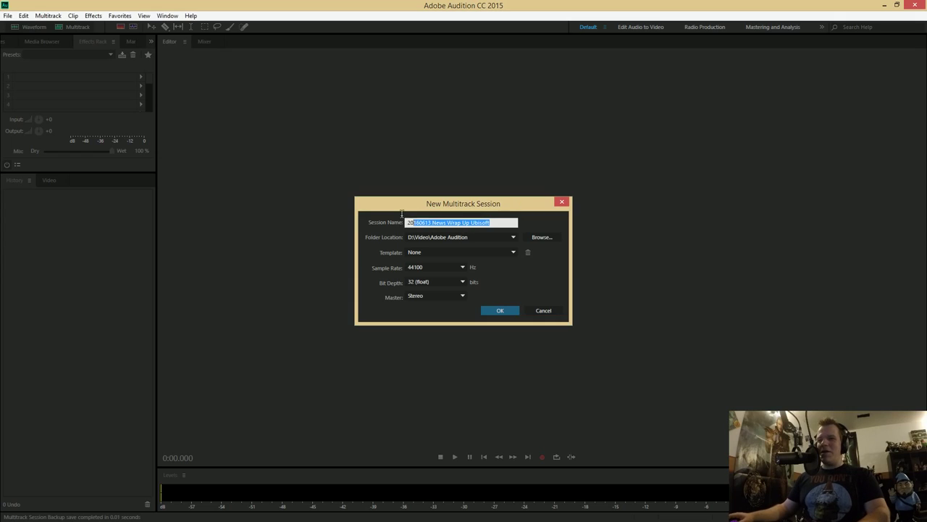
{"action": "left_click", "coordinate": [496, 221]}
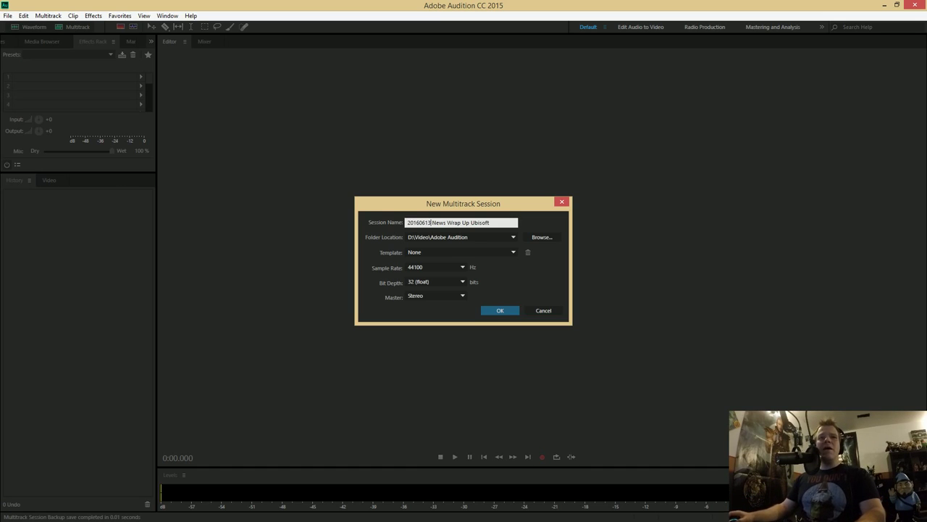
{"action": "key", "text": "alt+Tab"}
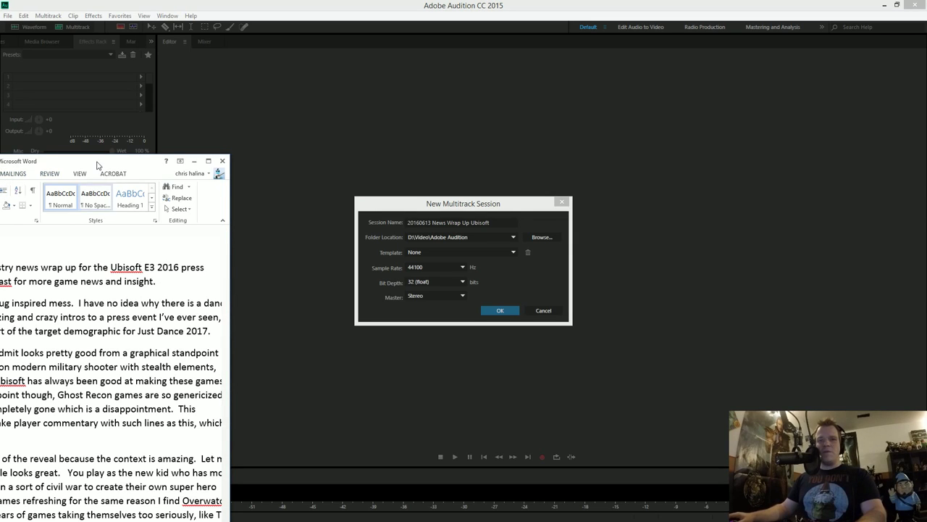
Center the Word window, read through the voiceover script to the end and back, then return to Audition.
{"action": "left_click_drag", "start_coordinate": [99, 165], "coordinate": [549, 22]}
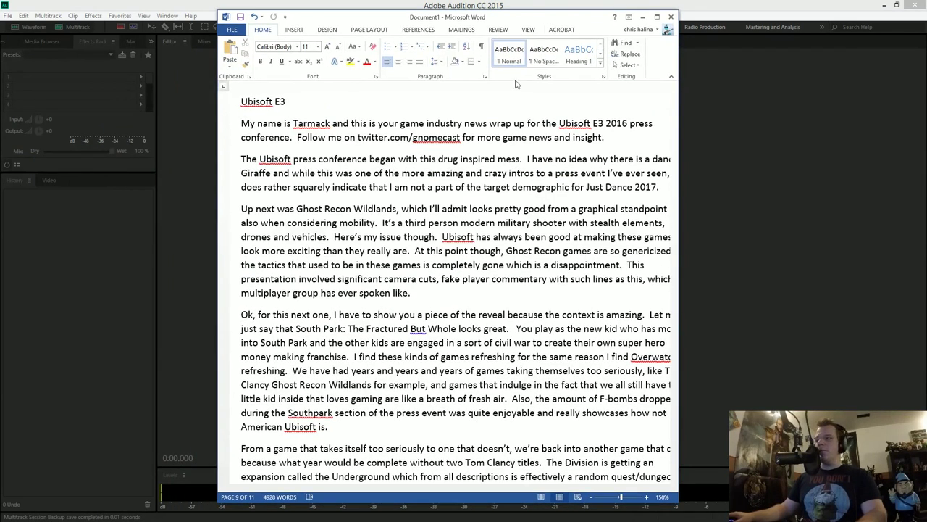
{"action": "left_click_drag", "start_coordinate": [410, 209], "coordinate": [415, 209]}
{"action": "scroll", "coordinate": [386, 250], "scroll_direction": "down", "scroll_amount": 3}
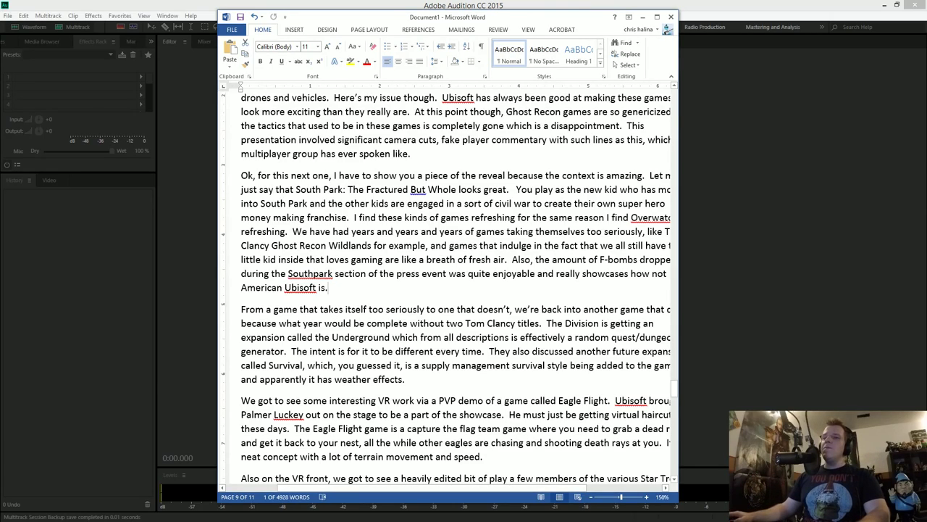
{"action": "scroll", "coordinate": [449, 290], "scroll_direction": "down", "scroll_amount": 20}
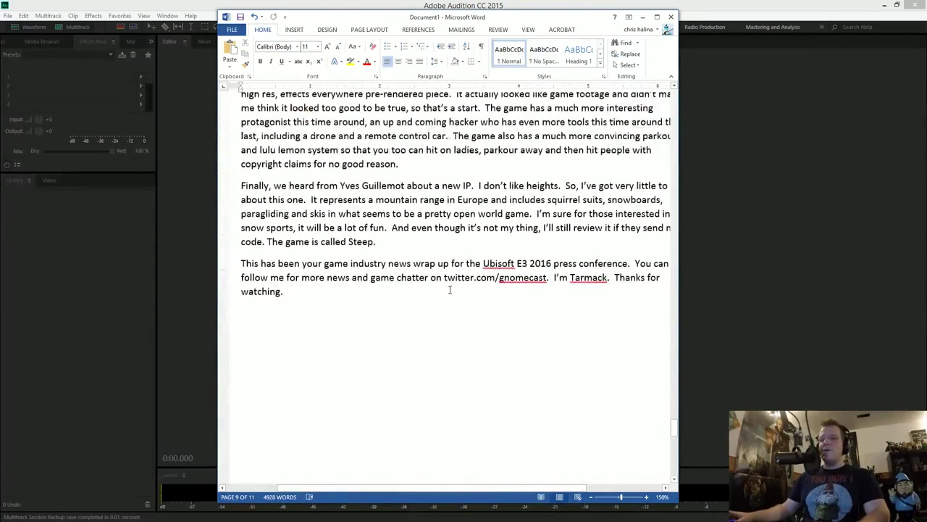
{"action": "scroll", "coordinate": [449, 290], "scroll_direction": "down", "scroll_amount": 3}
{"action": "scroll", "coordinate": [449, 290], "scroll_direction": "up", "scroll_amount": 8}
{"action": "scroll", "coordinate": [449, 290], "scroll_direction": "down", "scroll_amount": 1}
{"action": "scroll", "coordinate": [449, 290], "scroll_direction": "up", "scroll_amount": 1}
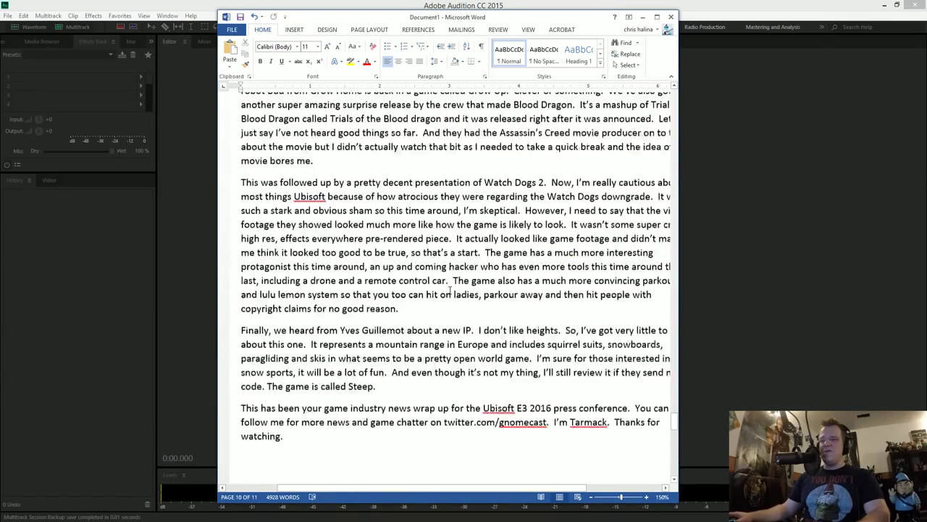
{"action": "scroll", "coordinate": [449, 290], "scroll_direction": "up", "scroll_amount": 2}
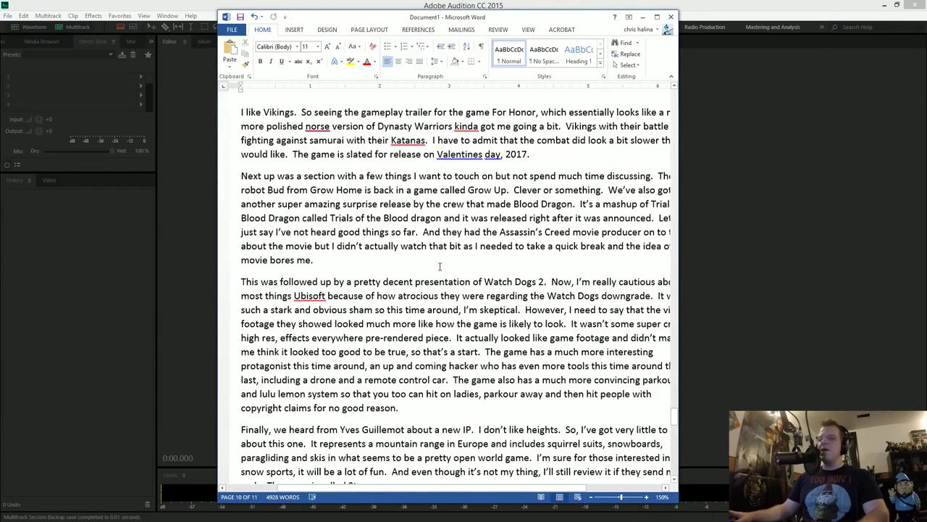
{"action": "scroll", "coordinate": [440, 267], "scroll_direction": "up", "scroll_amount": 3}
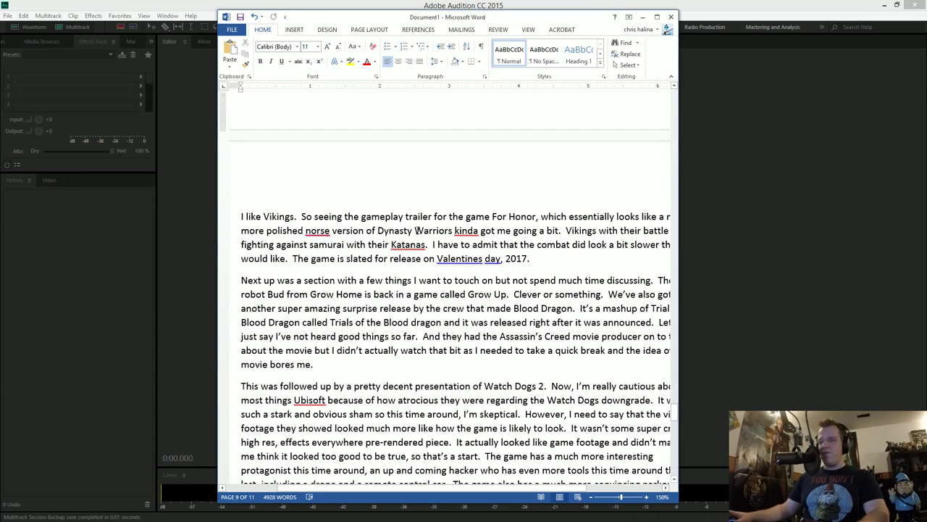
{"action": "scroll", "coordinate": [418, 231], "scroll_direction": "up", "scroll_amount": 7}
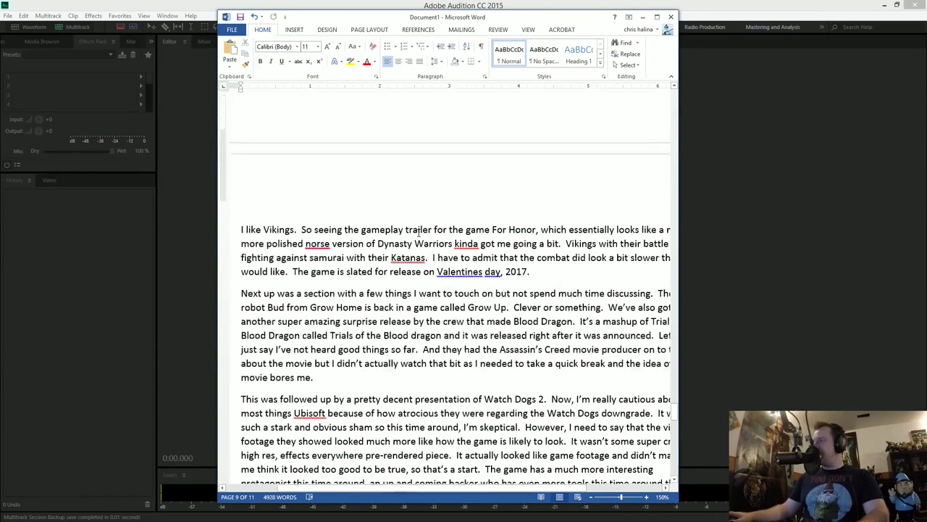
{"action": "scroll", "coordinate": [417, 231], "scroll_direction": "up", "scroll_amount": 13}
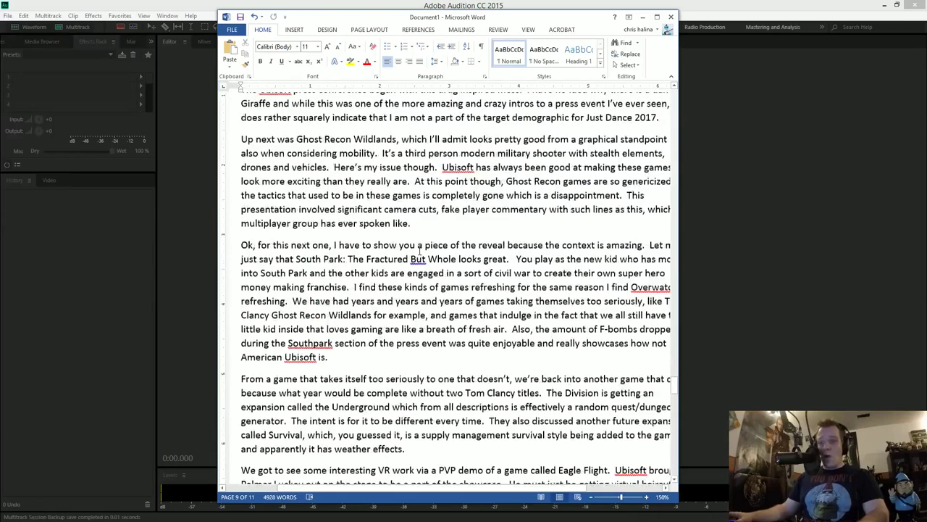
{"action": "key", "text": "alt+Tab"}
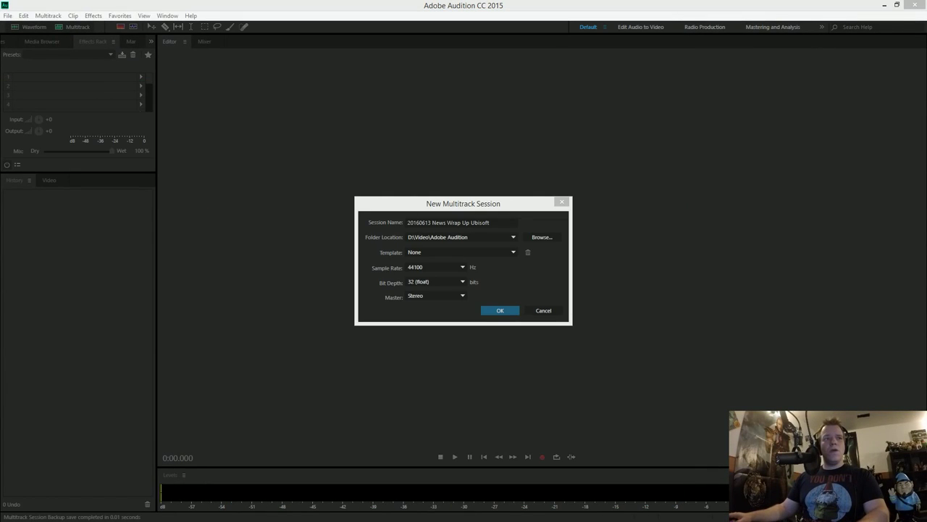
Create the session and arm Track 1 to record from mono input [02M] 1-2(2).
{"action": "left_click", "coordinate": [503, 312]}
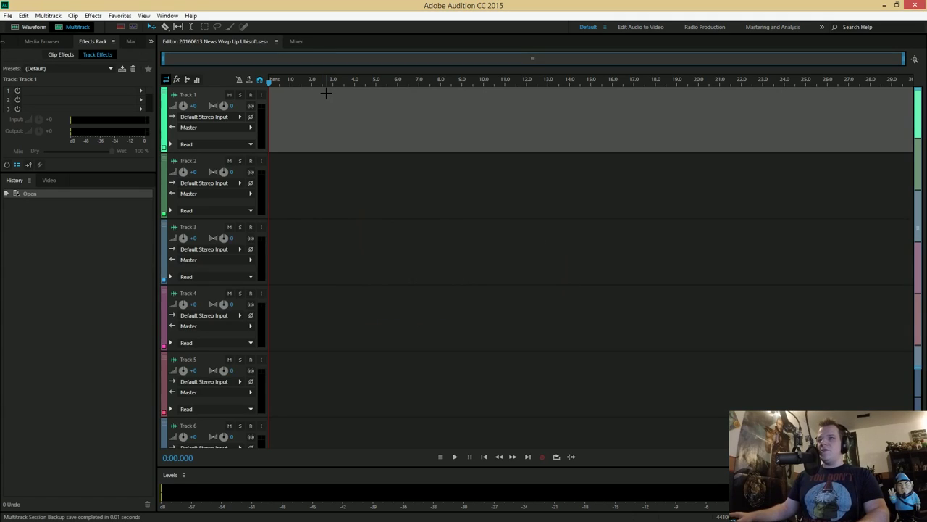
{"action": "left_click", "coordinate": [251, 95]}
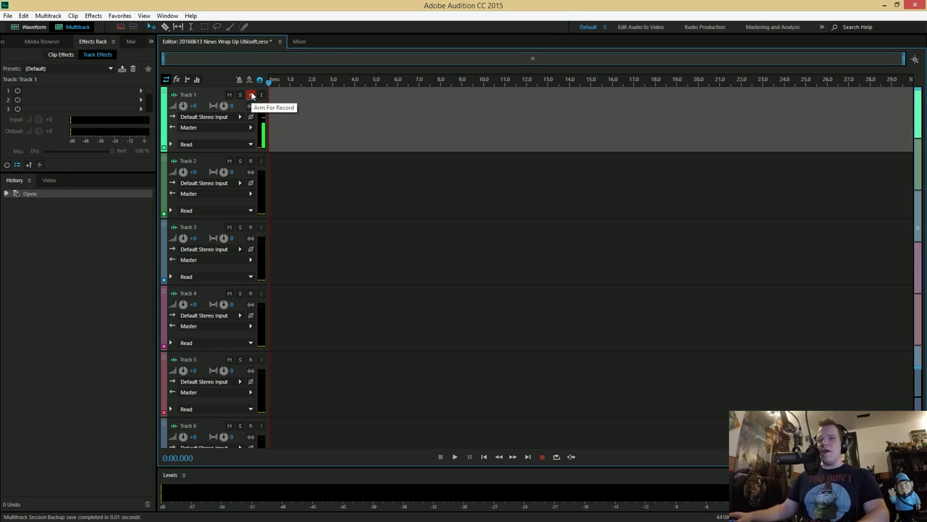
{"action": "left_click", "coordinate": [240, 117]}
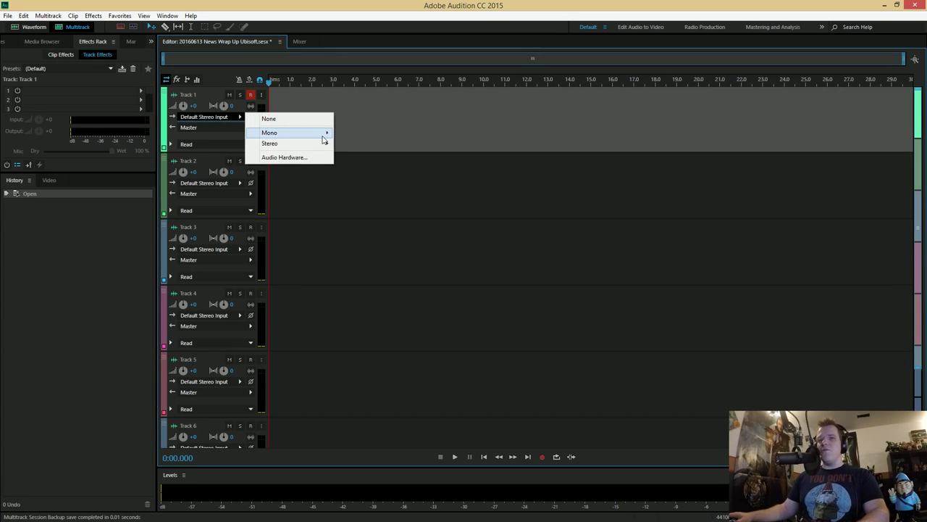
{"action": "mouse_move", "coordinate": [324, 139]}
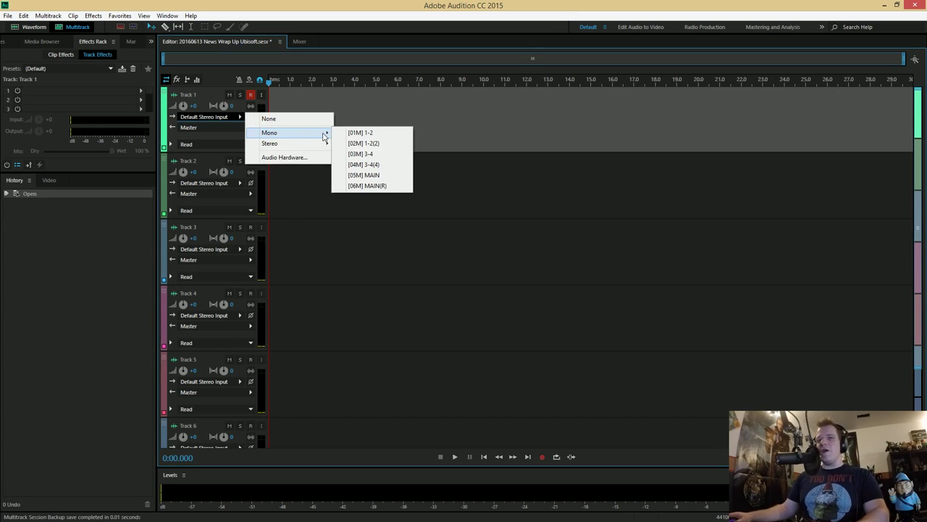
{"action": "left_click", "coordinate": [388, 145]}
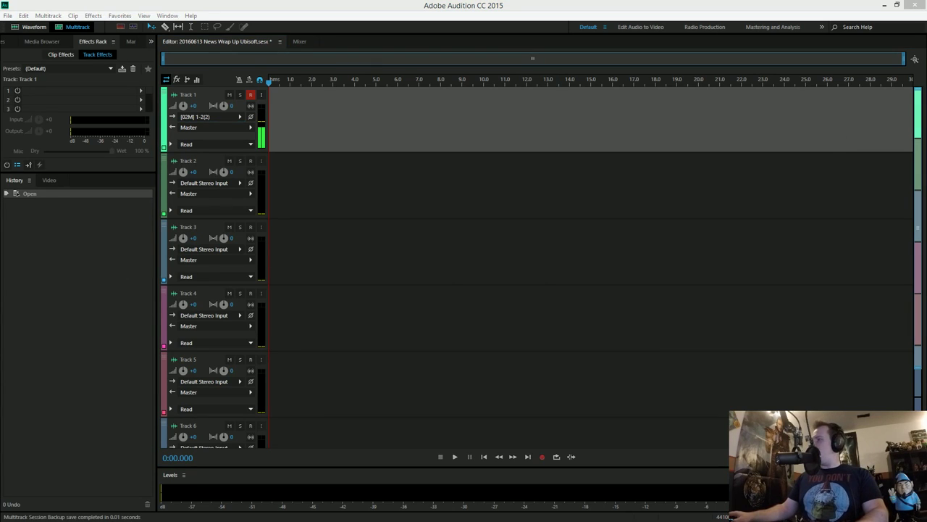
{"action": "left_click_drag", "start_coordinate": [926, 106], "coordinate": [575, 122]}
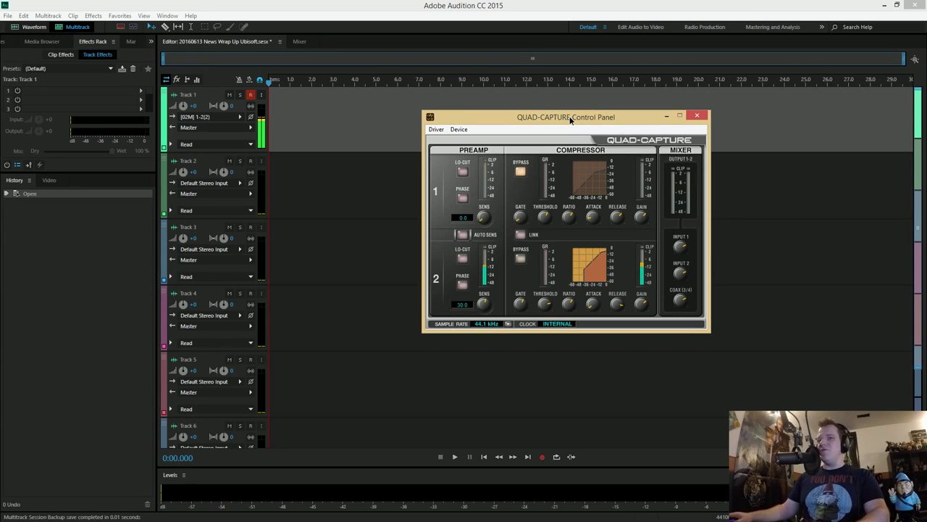
Check the QUAD-CAPTURE Control Panel settings and close the panel.
{"action": "left_click_drag", "start_coordinate": [570, 115], "coordinate": [571, 117]}
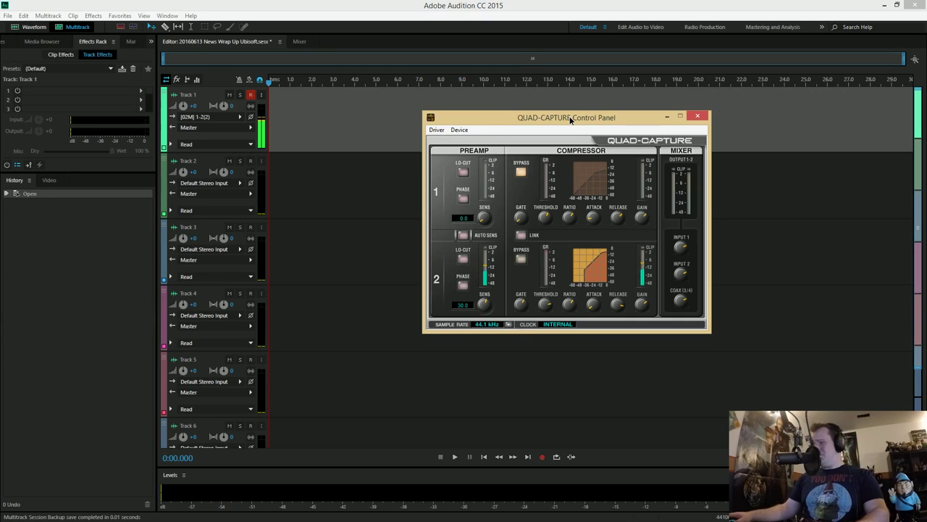
{"action": "left_click", "coordinate": [697, 116]}
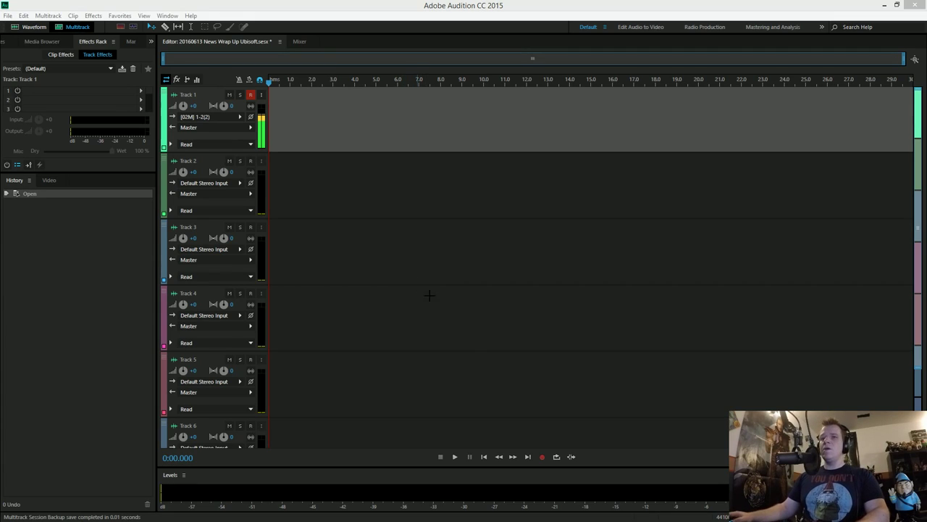
Record an 11-second voiceover take, Track 1_001, onto Track 1.
{"action": "left_click", "coordinate": [542, 456]}
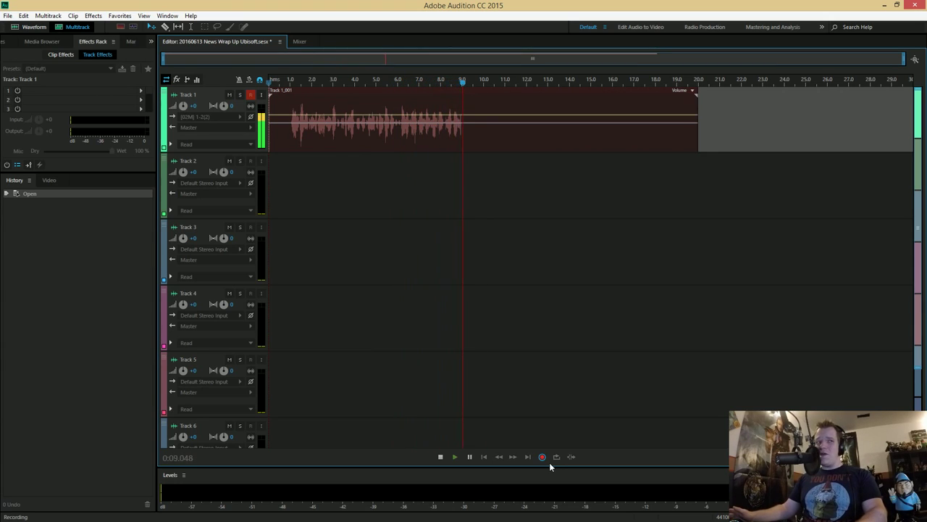
{"action": "left_click", "coordinate": [440, 457]}
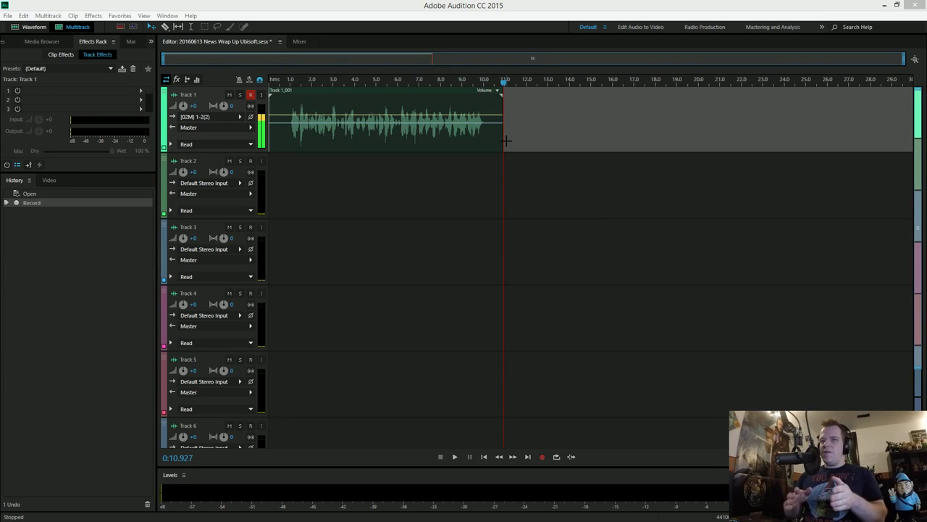
{"action": "left_click", "coordinate": [29, 28]}
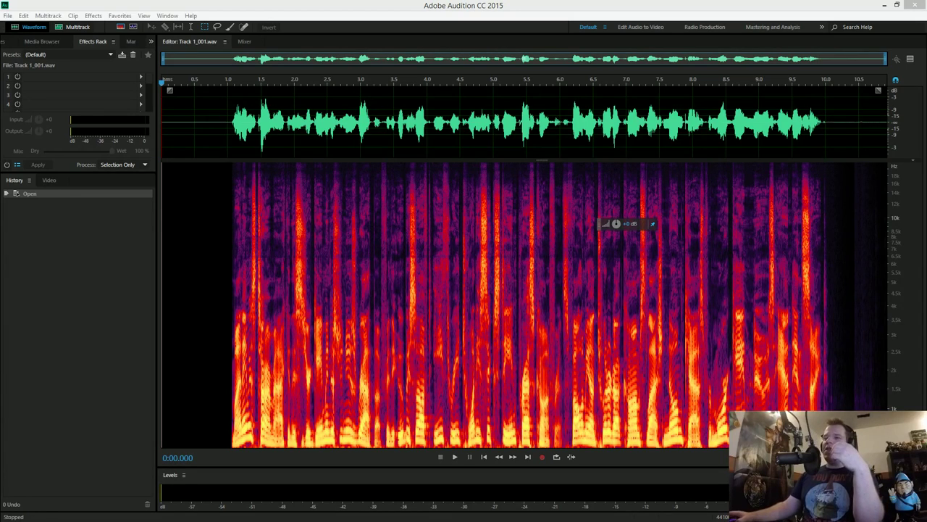
{"action": "left_click", "coordinate": [78, 28]}
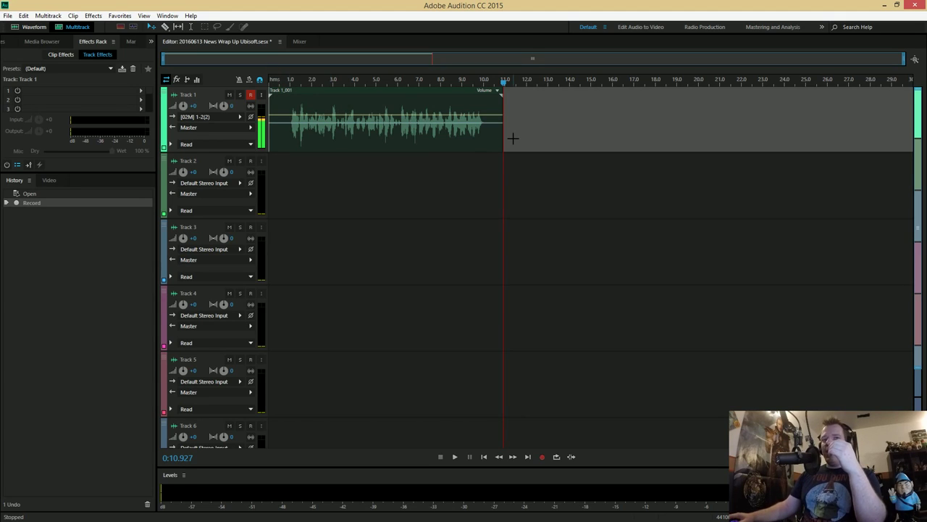
{"action": "left_click", "coordinate": [41, 41]}
{"action": "left_click", "coordinate": [92, 42]}
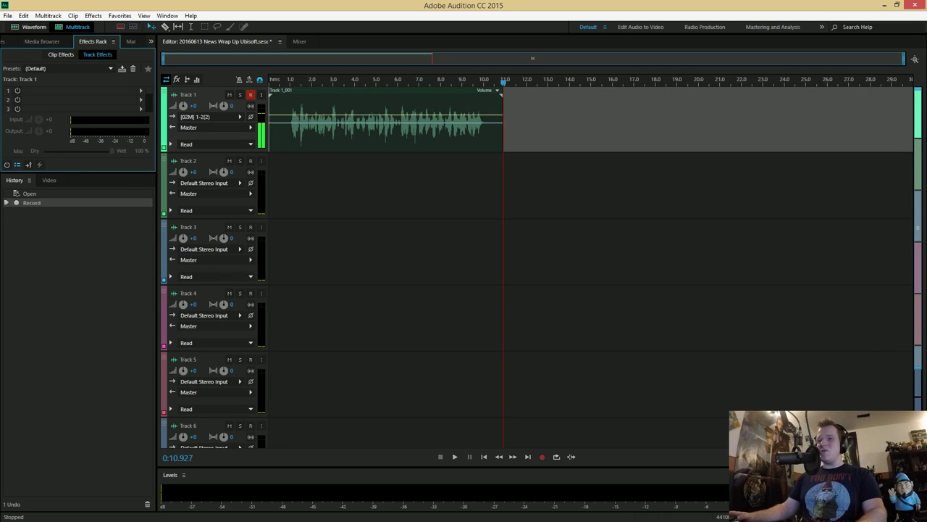
Record a second voiceover take, Track 1_002, following the first clip on Track 1.
{"action": "left_click", "coordinate": [542, 456]}
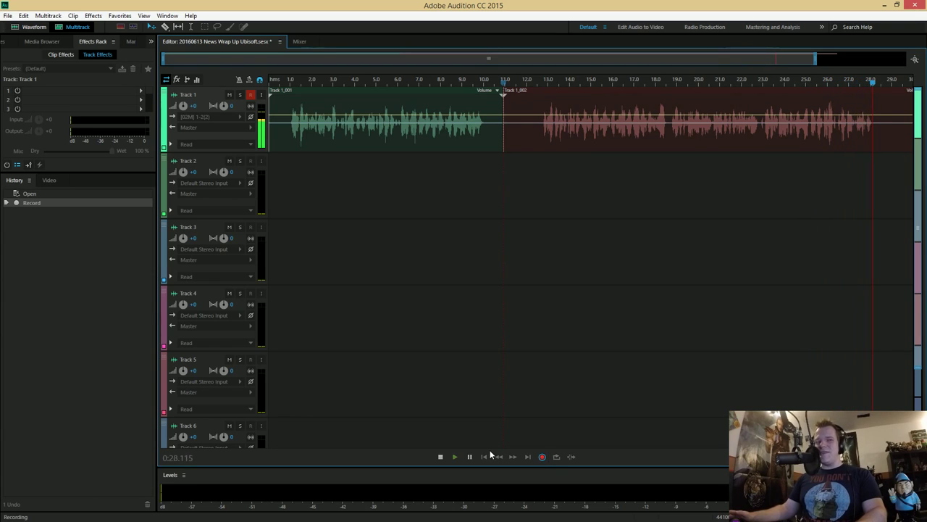
{"action": "left_click", "coordinate": [440, 456]}
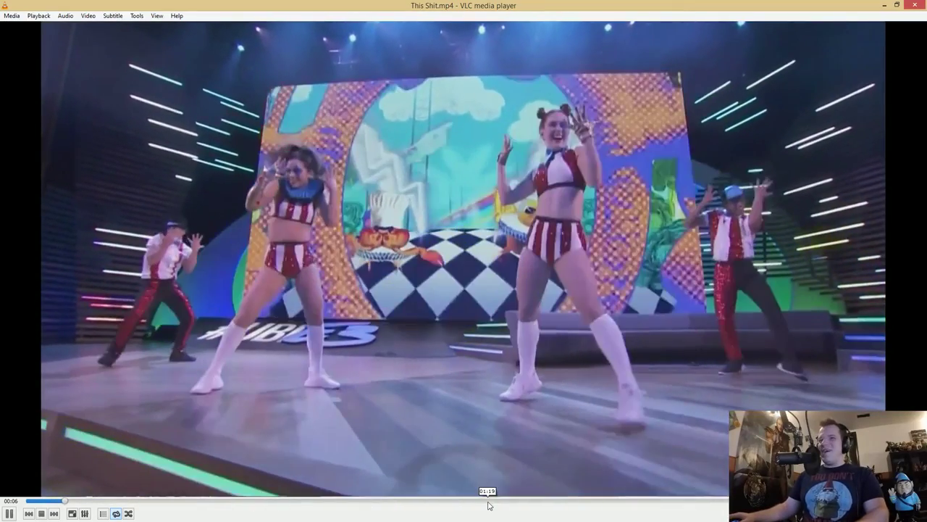
Skim the VLC video to about 01:19, 01:38 and 01:46, then close VLC.
{"action": "left_click", "coordinate": [489, 505]}
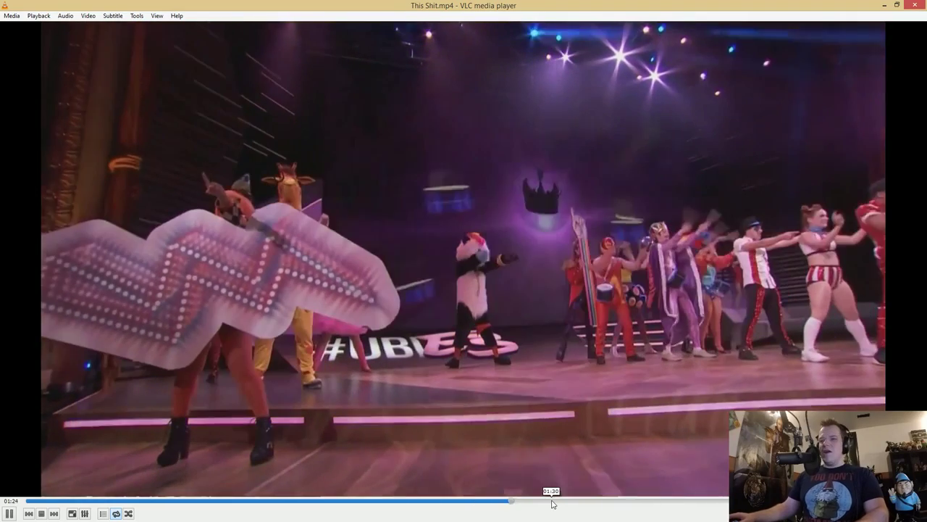
{"action": "left_click", "coordinate": [596, 505]}
{"action": "left_click", "coordinate": [638, 505]}
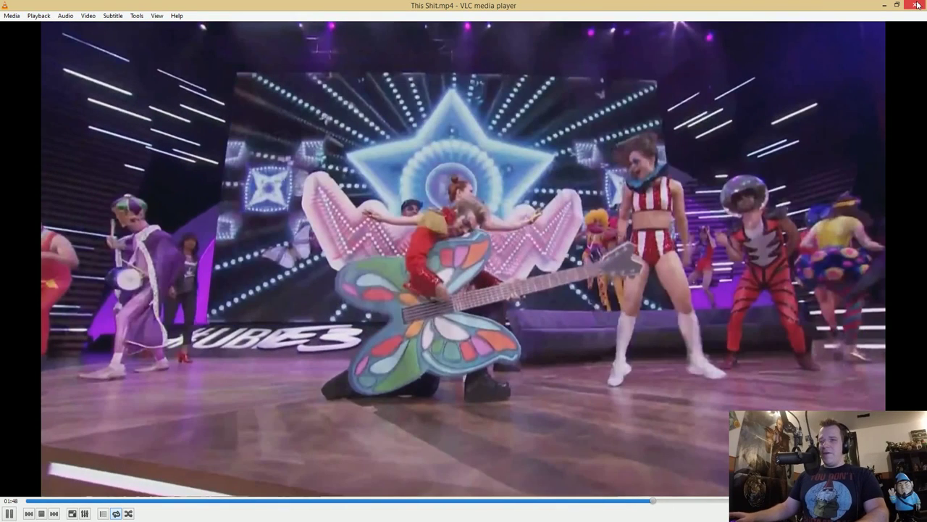
{"action": "left_click", "coordinate": [918, 5]}
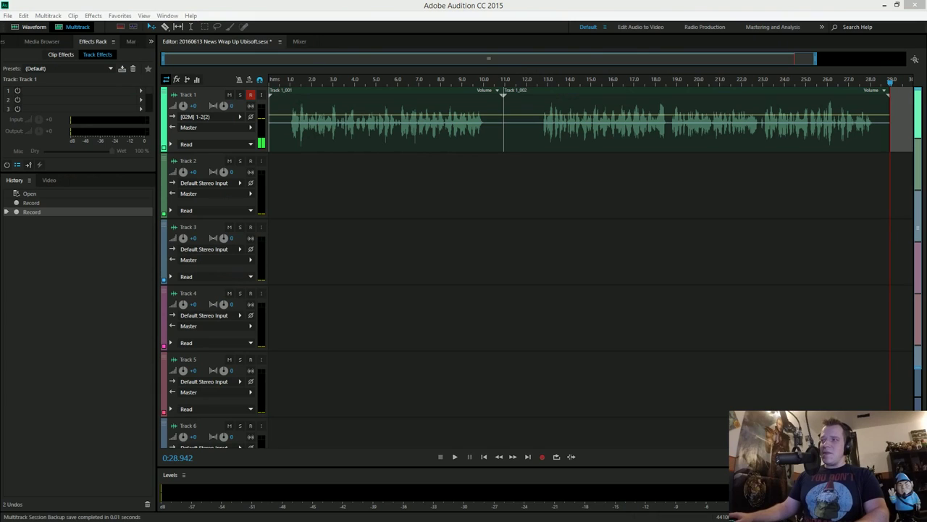